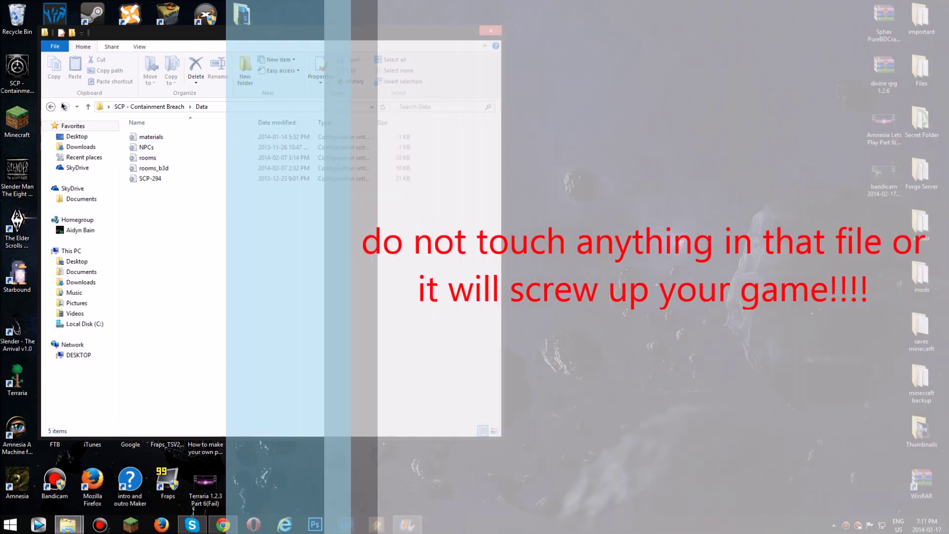
Step: Open the SCPCB with Box of Horrors v0.5.4 launcher from the game folder, try the Primary Display Driver option, and close it
{"action": "left_click", "coordinate": [52, 107]}
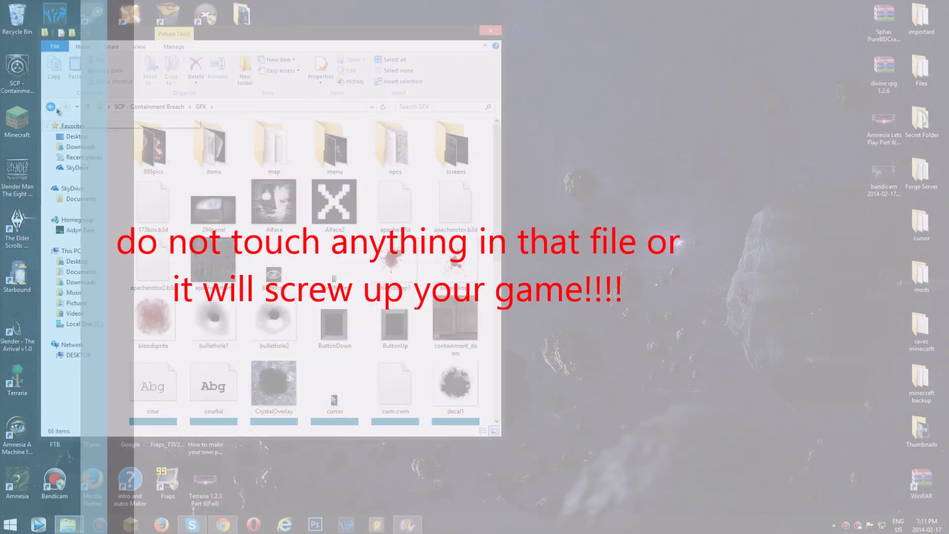
{"action": "left_click", "coordinate": [58, 107]}
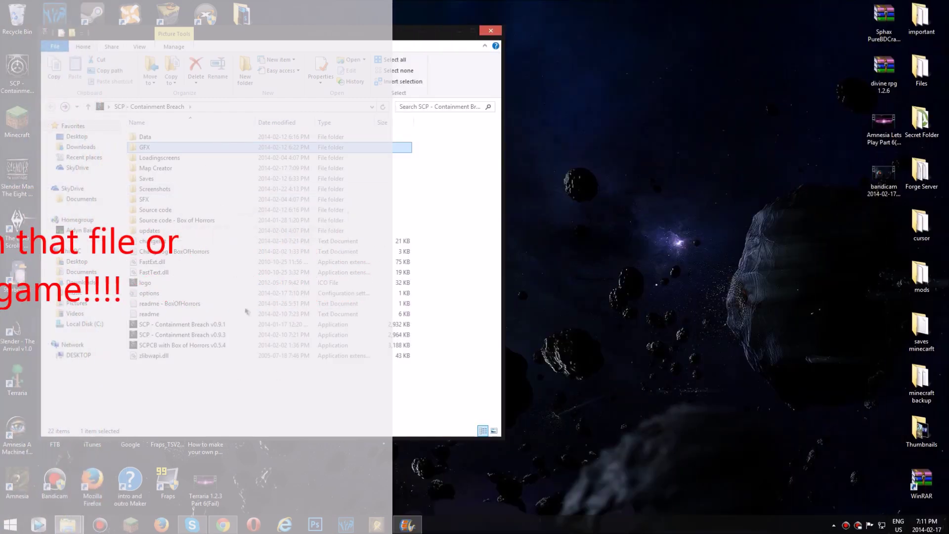
{"action": "double_click", "coordinate": [182, 347]}
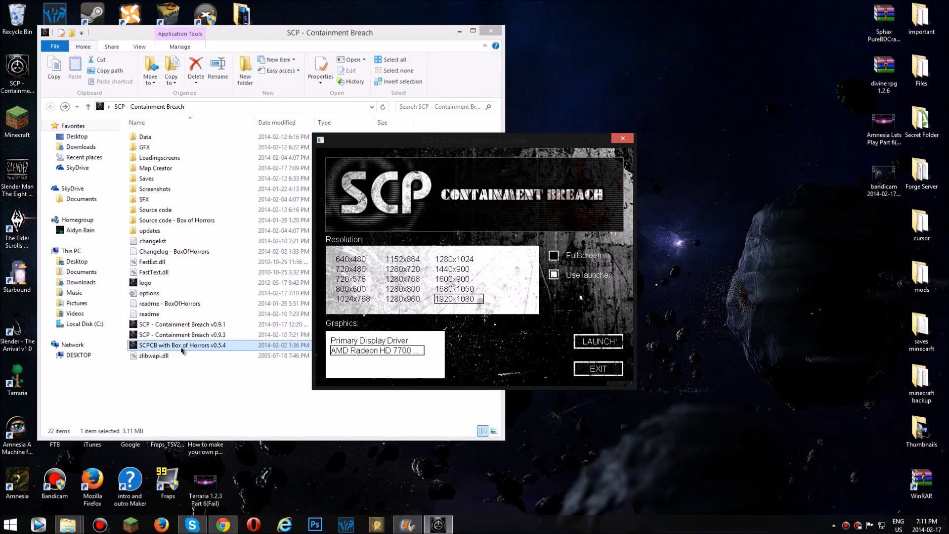
{"action": "left_click", "coordinate": [376, 341]}
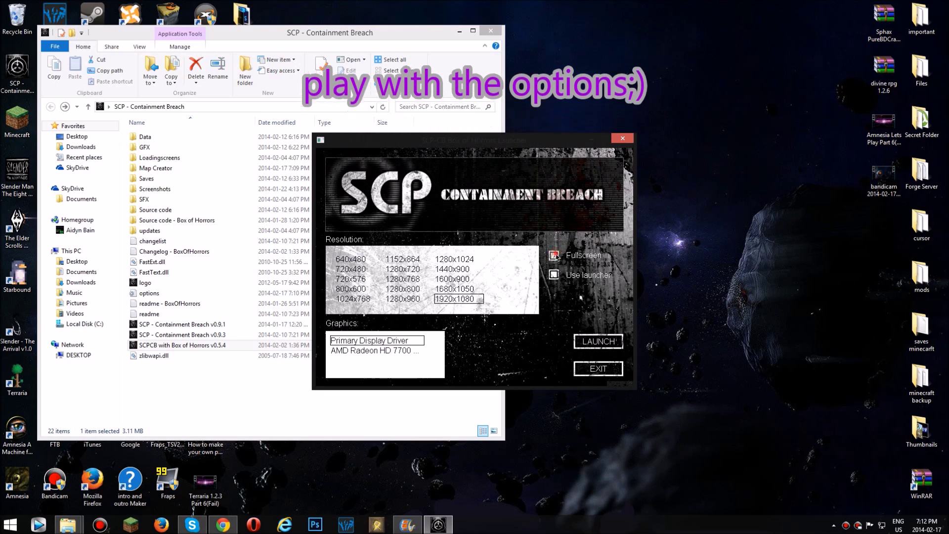
{"action": "left_click", "coordinate": [623, 138]}
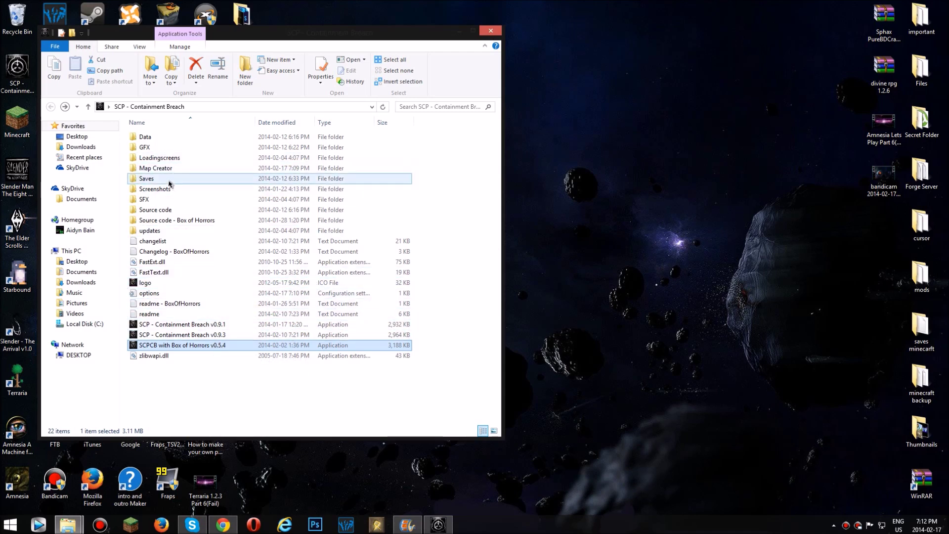
Step: Open MapCreator from the Map Creator folder to view it, close it, and return to the game folder
{"action": "double_click", "coordinate": [178, 168]}
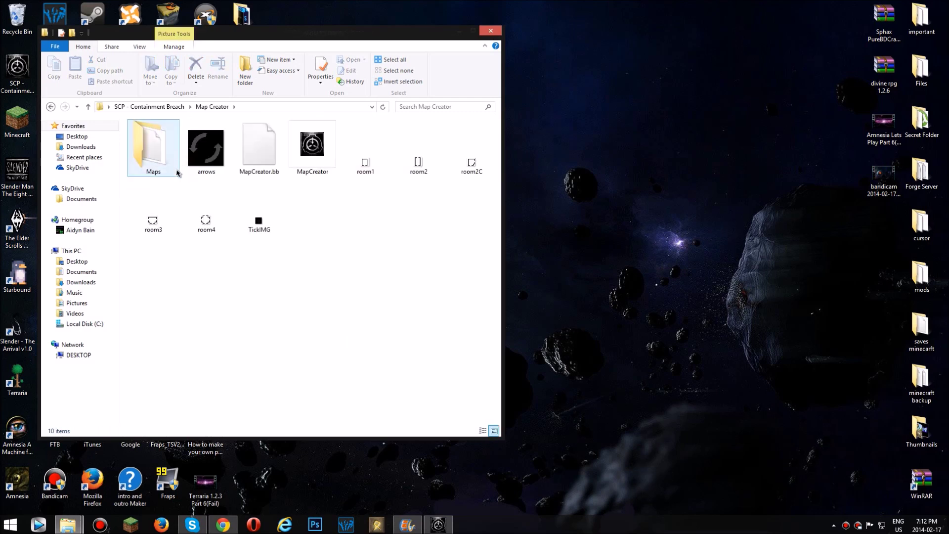
{"action": "left_click", "coordinate": [318, 169]}
{"action": "double_click", "coordinate": [318, 168]}
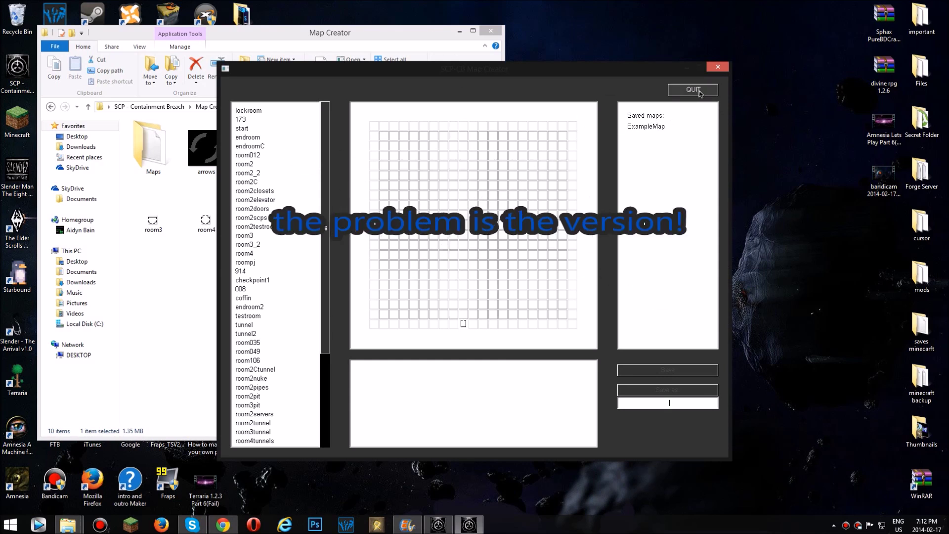
{"action": "left_click", "coordinate": [719, 68]}
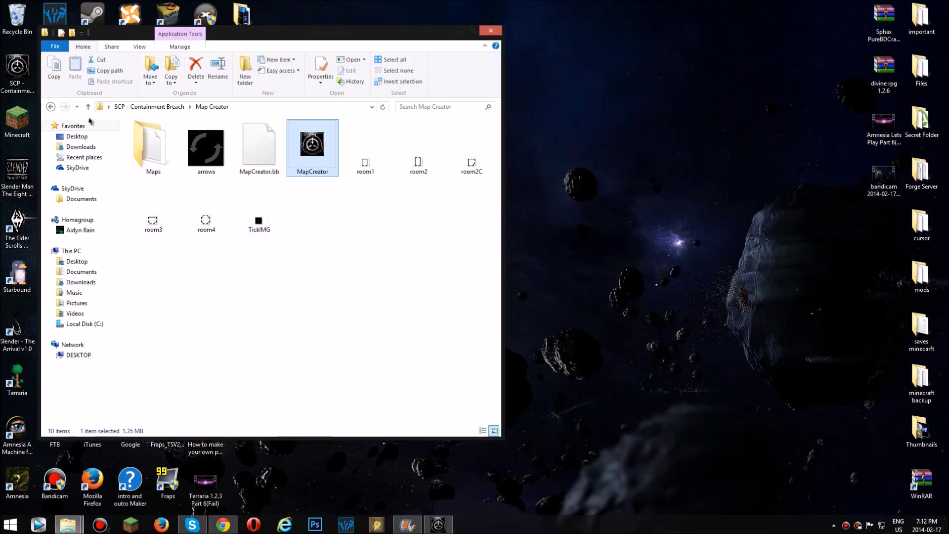
{"action": "left_click", "coordinate": [49, 107]}
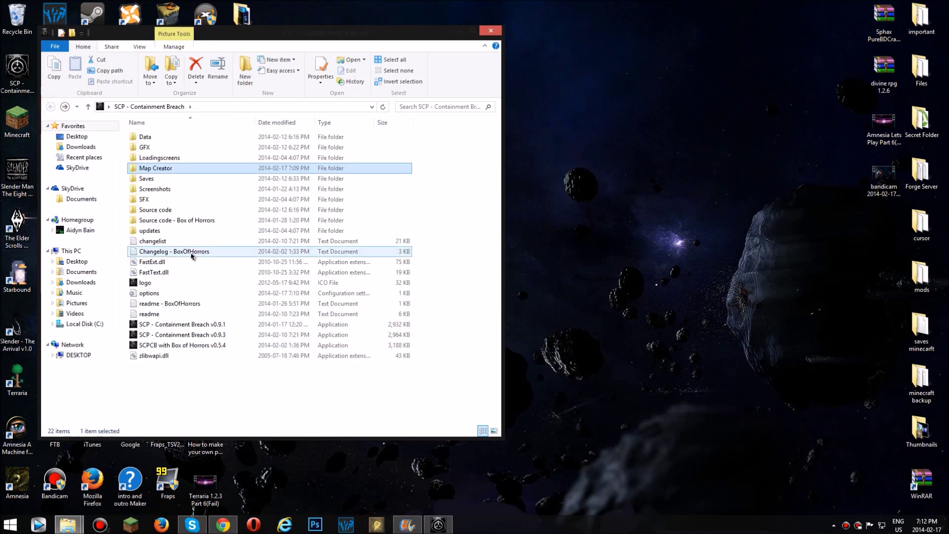
Step: View the game's options configuration file, close it, and minimize the game folder window
{"action": "double_click", "coordinate": [208, 296]}
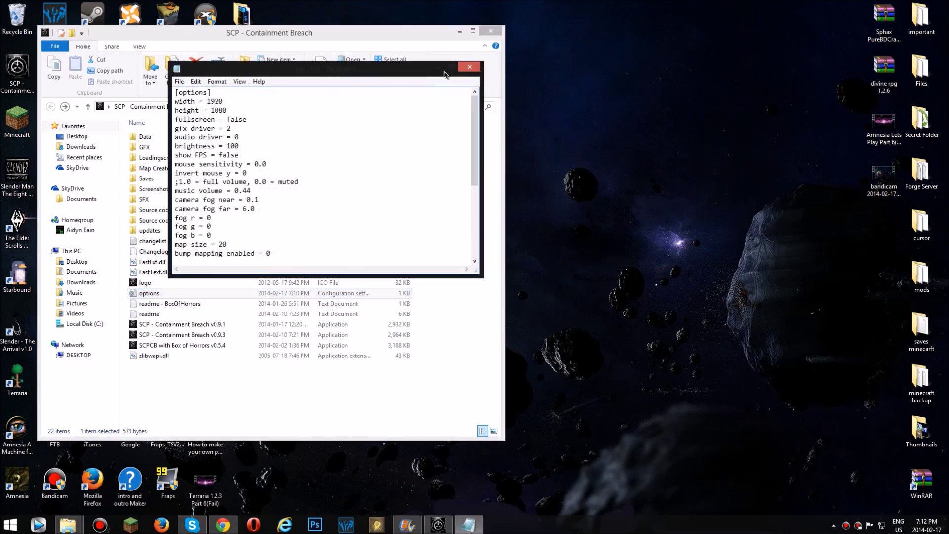
{"action": "left_click", "coordinate": [469, 67]}
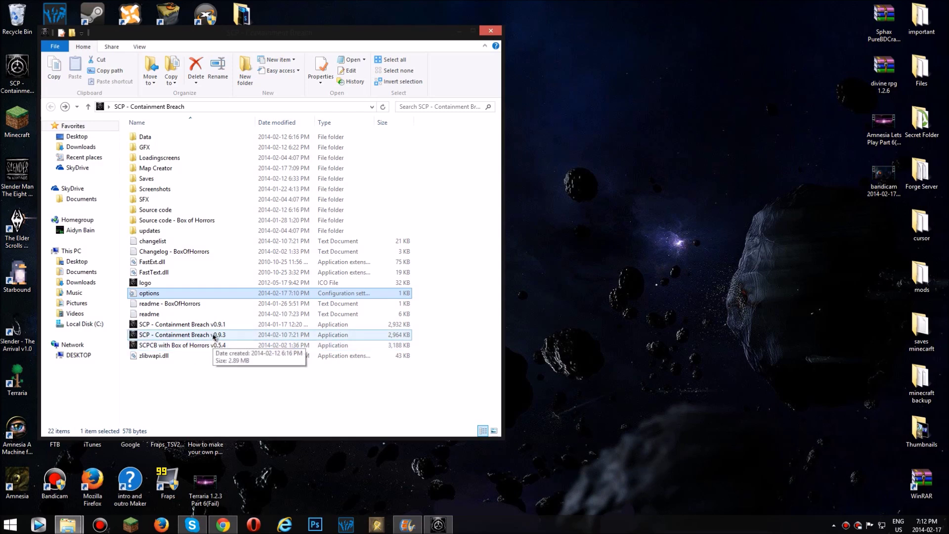
{"action": "left_click", "coordinate": [460, 31]}
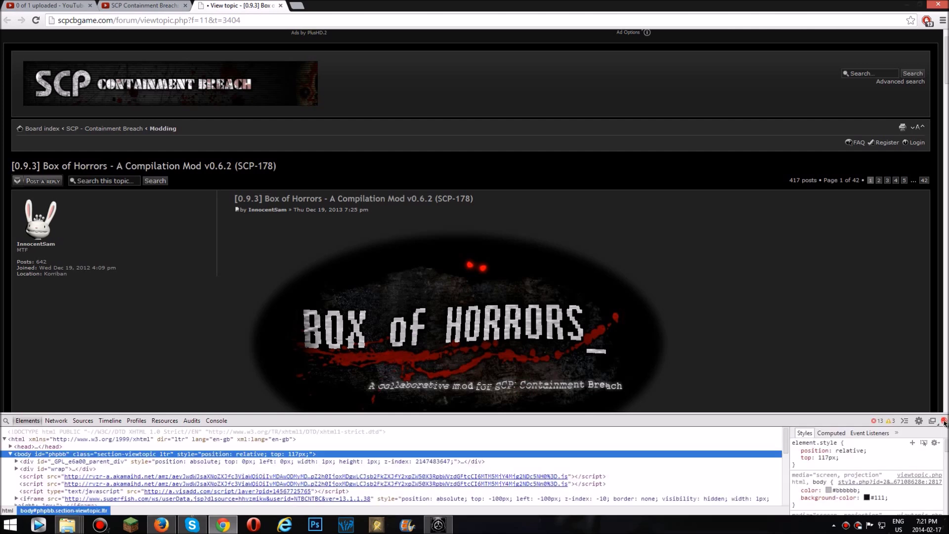
Step: Close the developer tools and download 0.6.2.zip from the main download link in the Box of Horrors forum post
{"action": "left_click", "coordinate": [944, 420]}
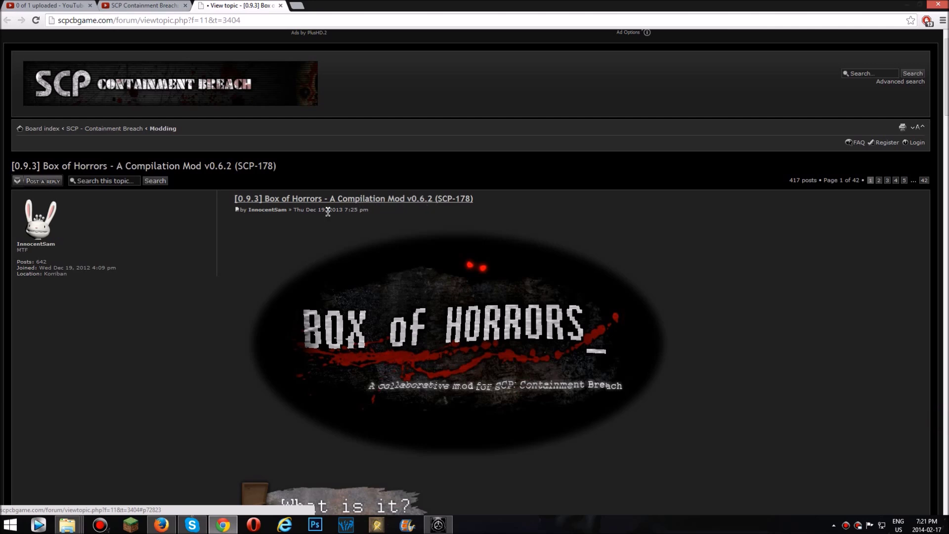
{"action": "scroll", "coordinate": [463, 228], "scroll_direction": "down", "scroll_amount": 5}
{"action": "scroll", "coordinate": [463, 228], "scroll_direction": "down", "scroll_amount": 4}
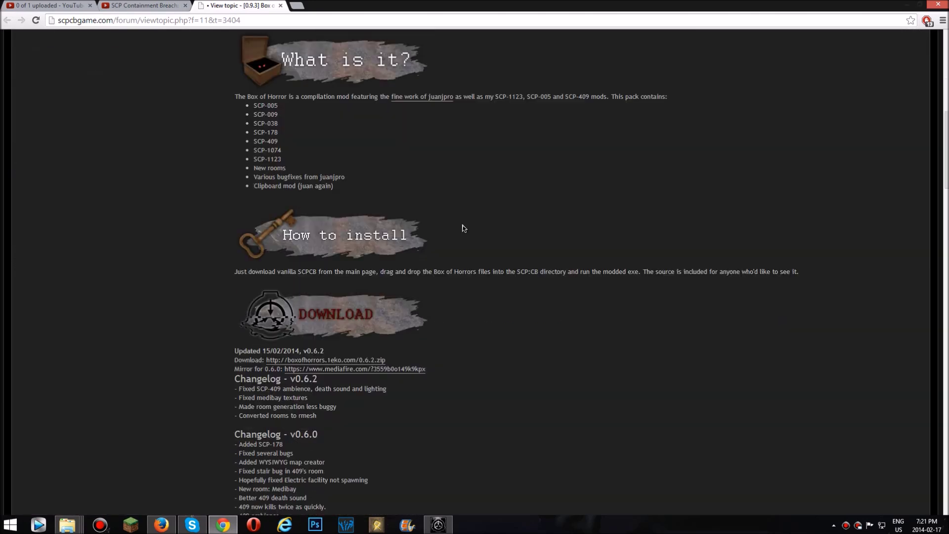
{"action": "scroll", "coordinate": [266, 226], "scroll_direction": "down", "scroll_amount": 13}
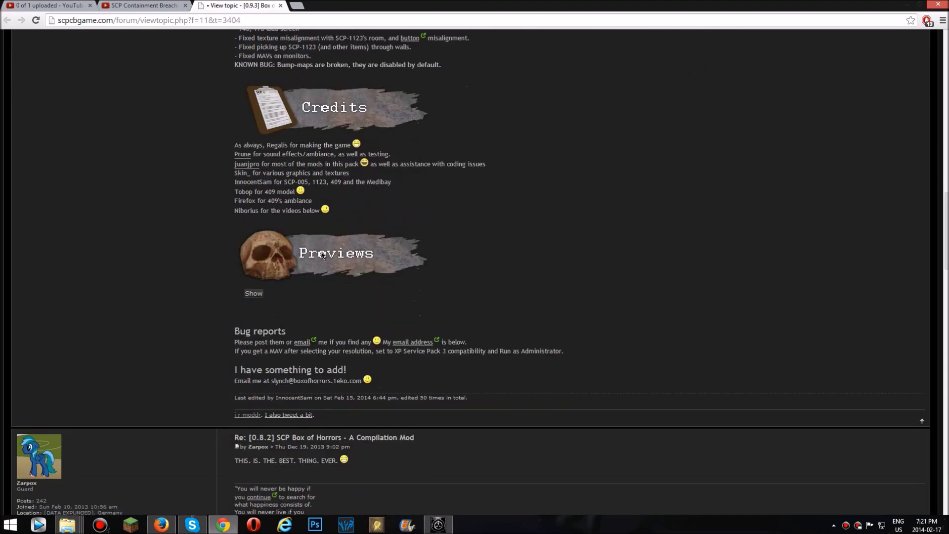
{"action": "scroll", "coordinate": [345, 312], "scroll_direction": "down", "scroll_amount": 1}
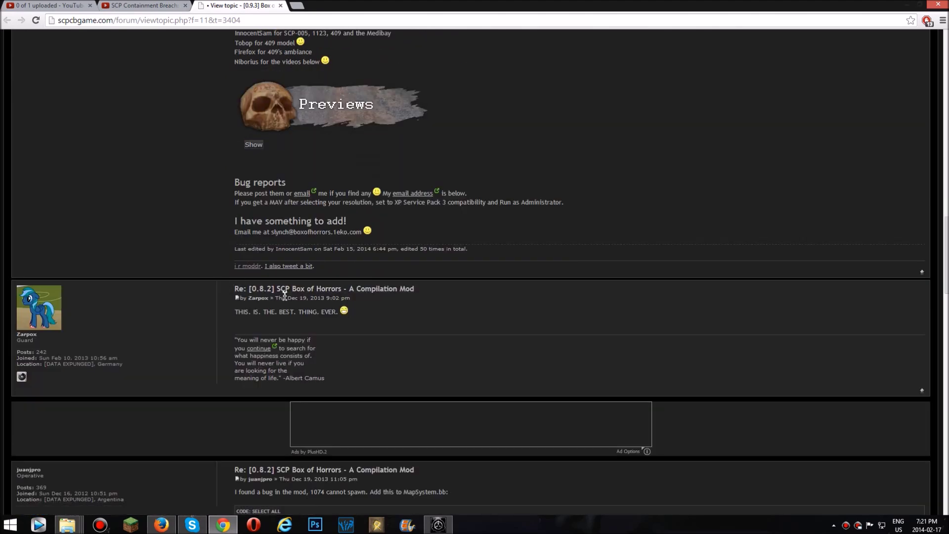
{"action": "scroll", "coordinate": [285, 296], "scroll_direction": "up", "scroll_amount": 7}
{"action": "scroll", "coordinate": [286, 299], "scroll_direction": "up", "scroll_amount": 10}
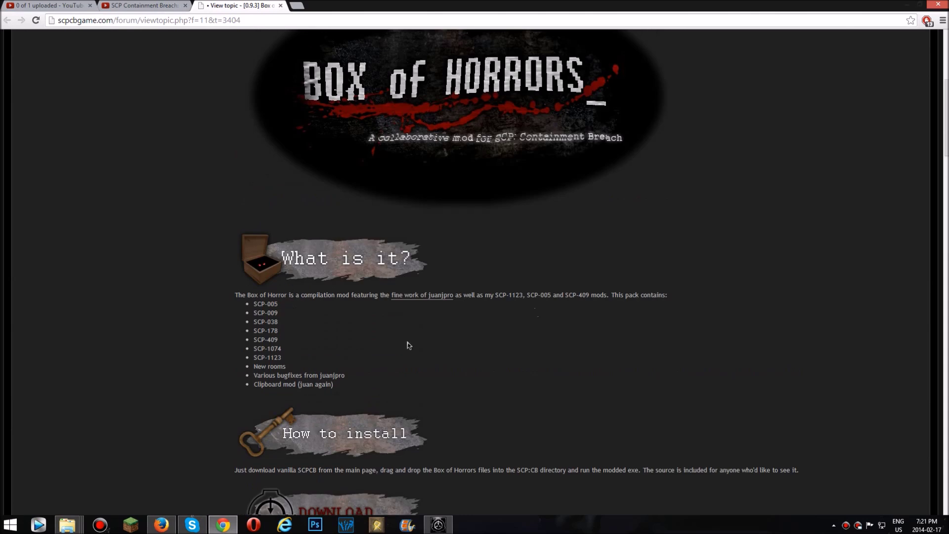
{"action": "scroll", "coordinate": [297, 292], "scroll_direction": "down", "scroll_amount": 5}
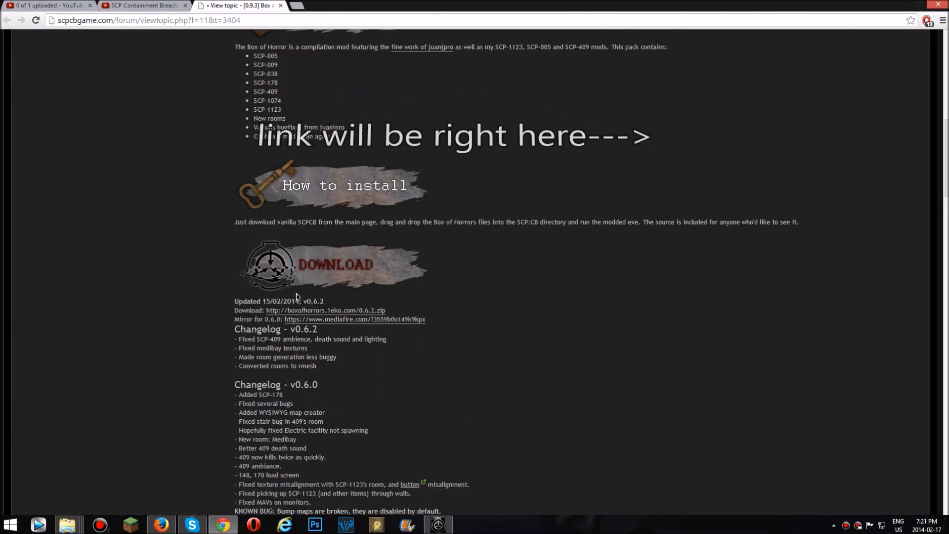
{"action": "left_click", "coordinate": [299, 311]}
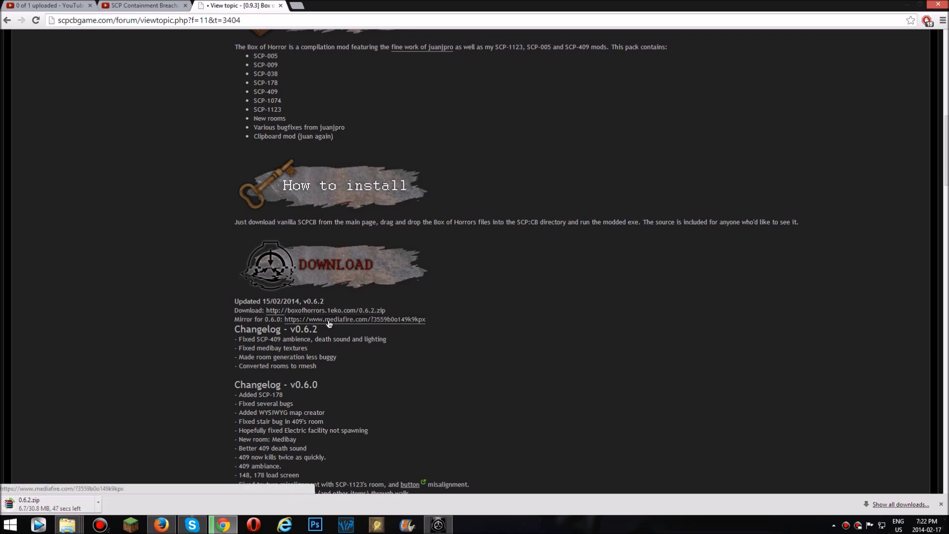
Step: Shrink the browser window, check the Box of Horrors video description for the download link, and return to the forum post
{"action": "left_click_drag", "start_coordinate": [420, 5], "coordinate": [495, 38]}
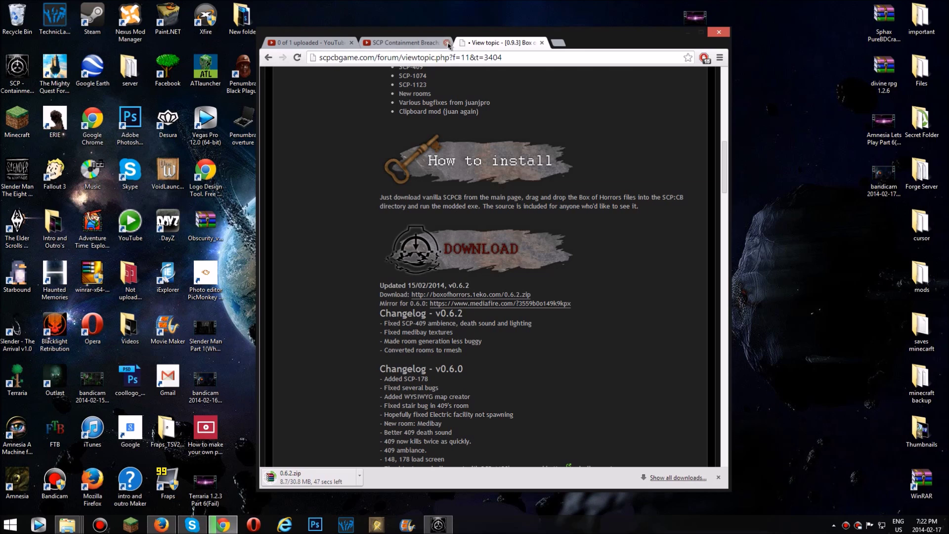
{"action": "left_click", "coordinate": [421, 45]}
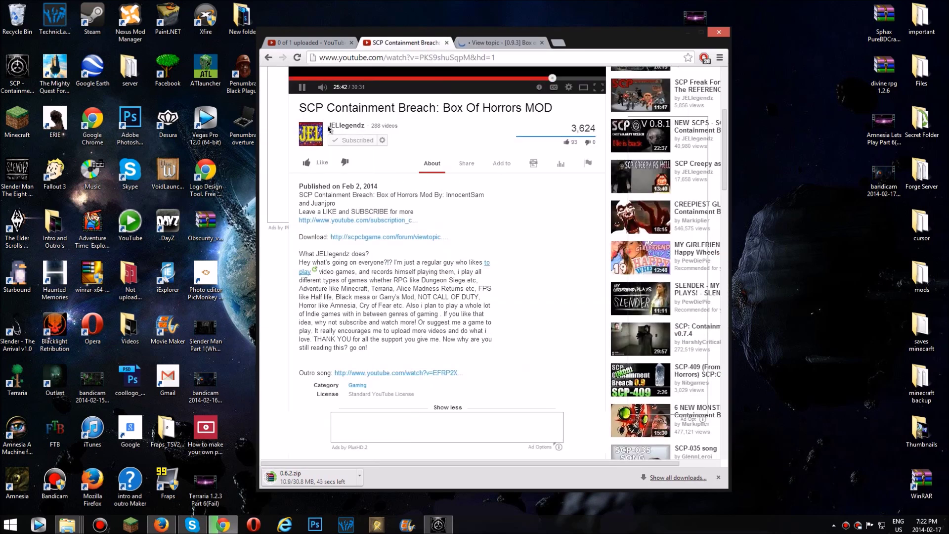
{"action": "mouse_move", "coordinate": [335, 129]}
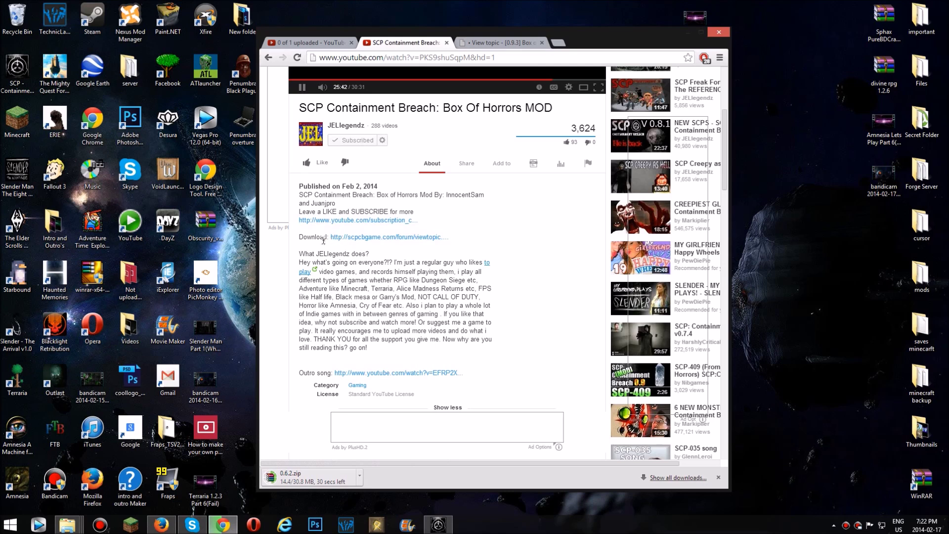
{"action": "left_click", "coordinate": [482, 44]}
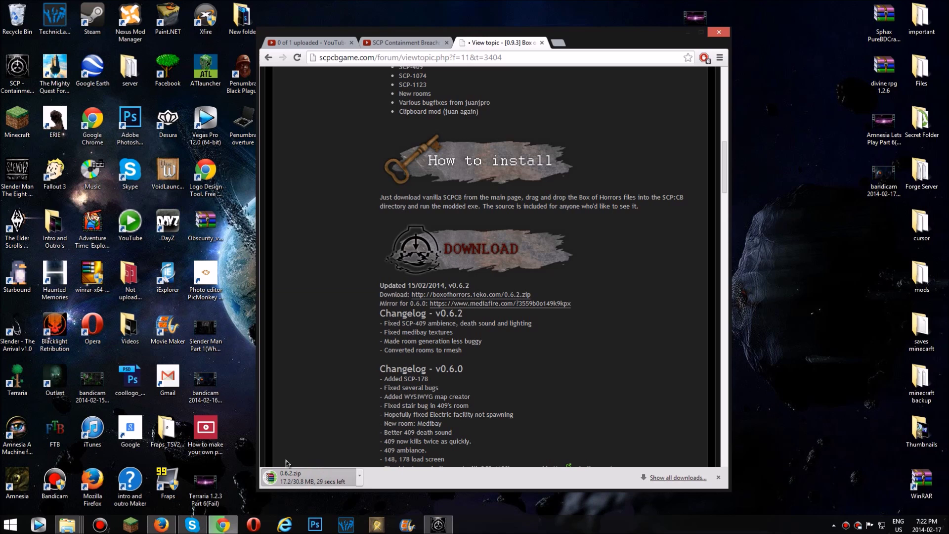
Step: Set the downloading 0.6.2.zip to open on completion and move its archive window up on the desktop
{"action": "left_click", "coordinate": [293, 478]}
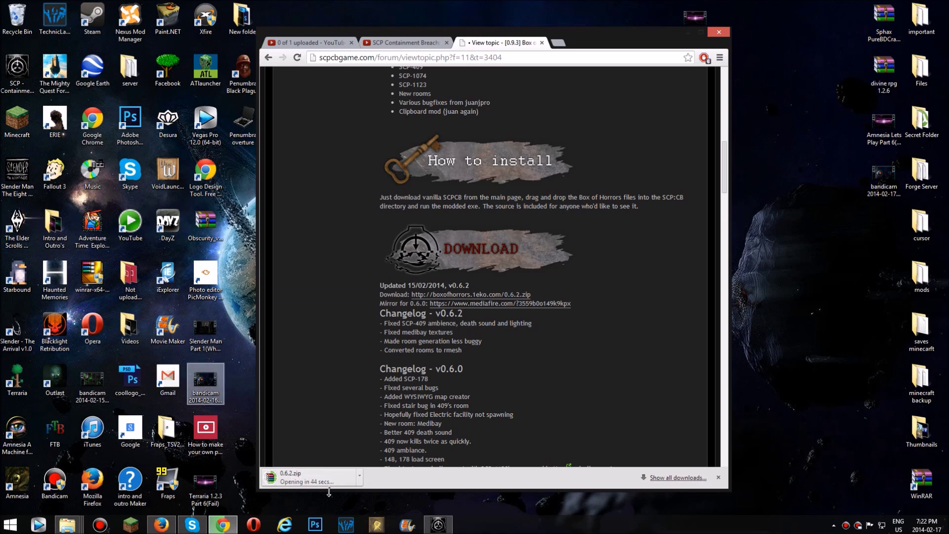
{"action": "scroll", "coordinate": [450, 374], "scroll_direction": "up", "scroll_amount": 1}
{"action": "scroll", "coordinate": [450, 375], "scroll_direction": "down", "scroll_amount": 3}
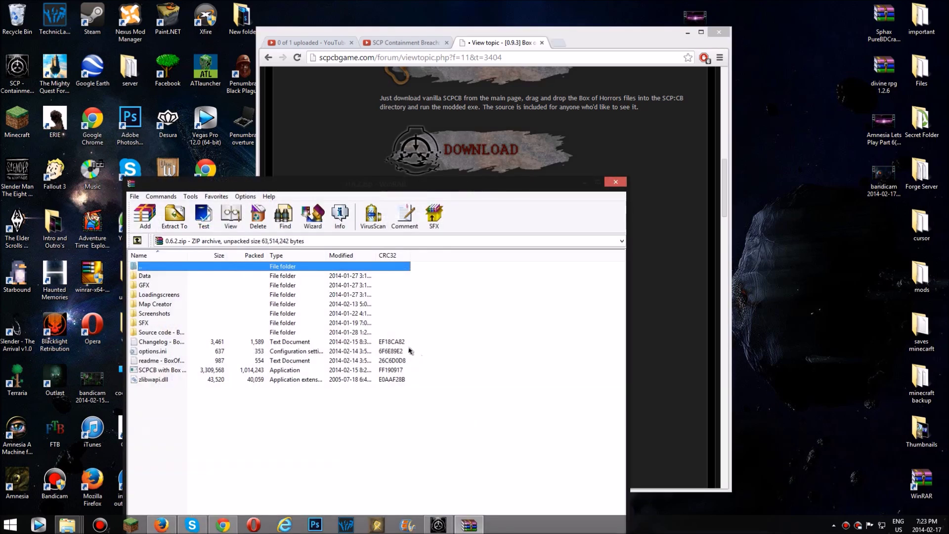
{"action": "left_click_drag", "start_coordinate": [269, 191], "coordinate": [391, 51]}
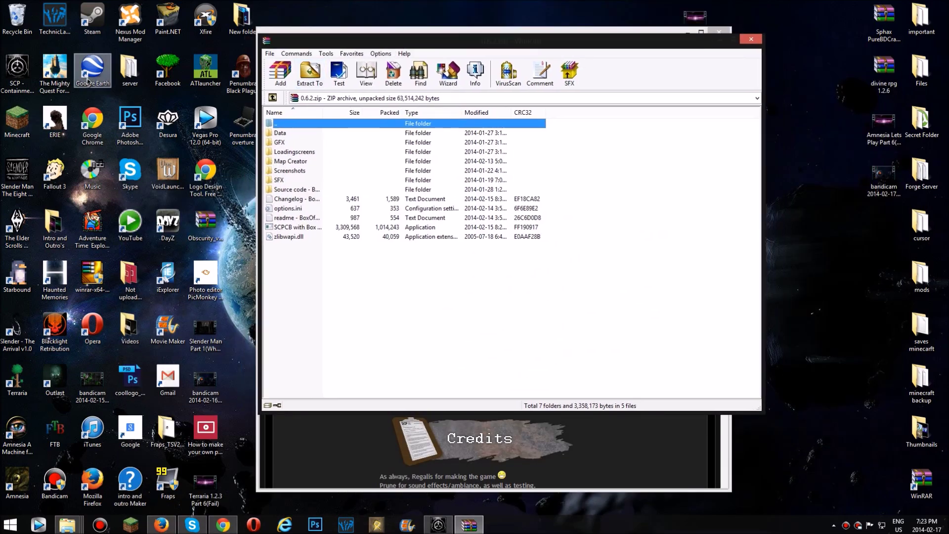
Step: Open the SCP - Containment Breach folder beside the archive and move all contents of 0.6.2.zip into it
{"action": "double_click", "coordinate": [17, 72]}
{"action": "left_click_drag", "start_coordinate": [256, 32], "coordinate": [45, 40]}
{"action": "left_click_drag", "start_coordinate": [467, 47], "coordinate": [603, 36]}
{"action": "left_click_drag", "start_coordinate": [536, 292], "coordinate": [516, 108]}
{"action": "left_click_drag", "start_coordinate": [531, 151], "coordinate": [235, 179]}
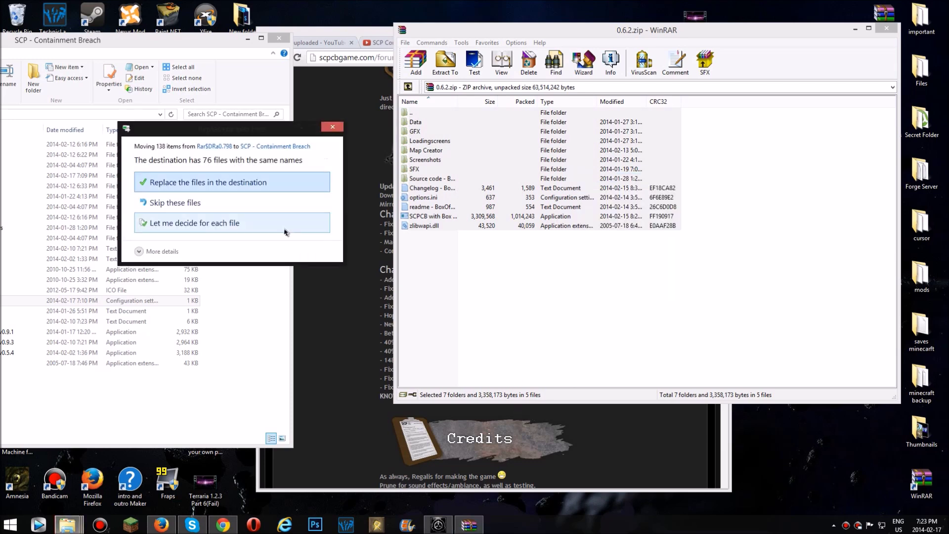
Step: Replace the same-named files in the destination, retry the item that needs permission, and skip it
{"action": "left_click", "coordinate": [196, 188]}
{"action": "left_click", "coordinate": [143, 200]}
{"action": "left_click", "coordinate": [206, 213]}
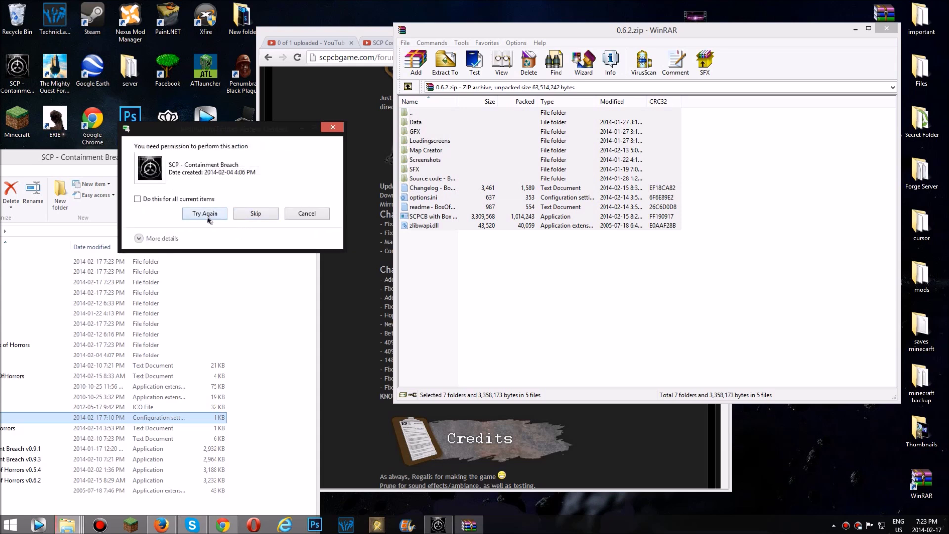
{"action": "left_click", "coordinate": [247, 217]}
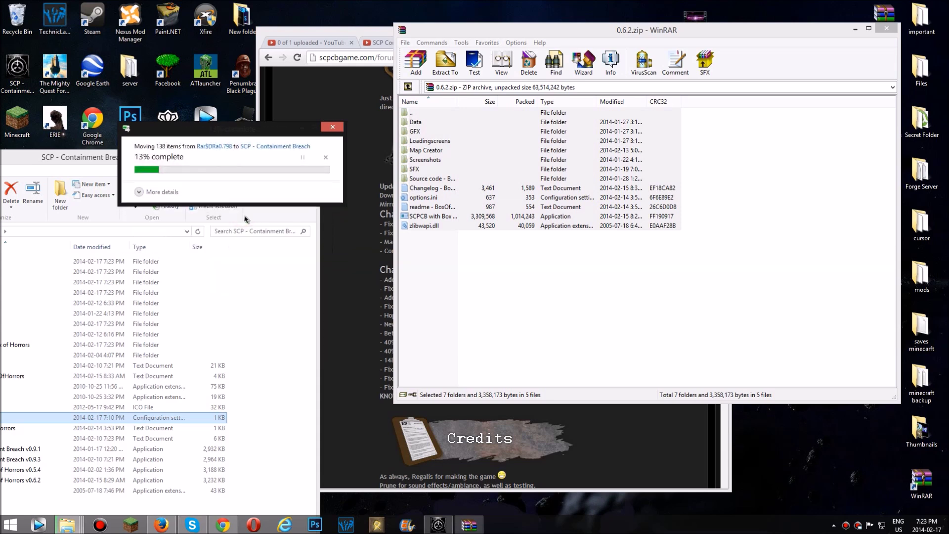
{"action": "left_click", "coordinate": [245, 217]}
Step: Launch SCPCB with Box of Horrors v0.6.2 from the game folder at 1920x1080 and continue to the main menu
{"action": "left_click_drag", "start_coordinate": [261, 156], "coordinate": [467, 99]}
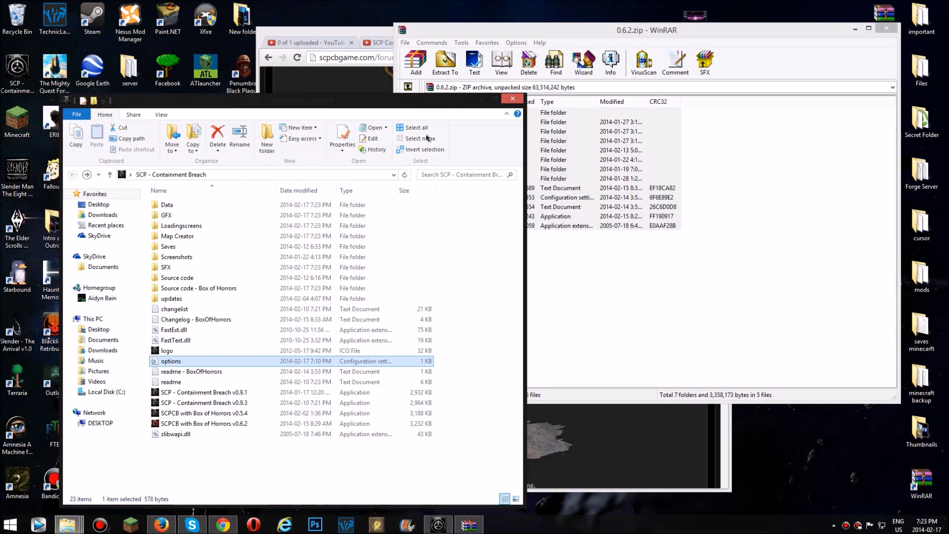
{"action": "left_click", "coordinate": [207, 426]}
{"action": "double_click", "coordinate": [208, 426]}
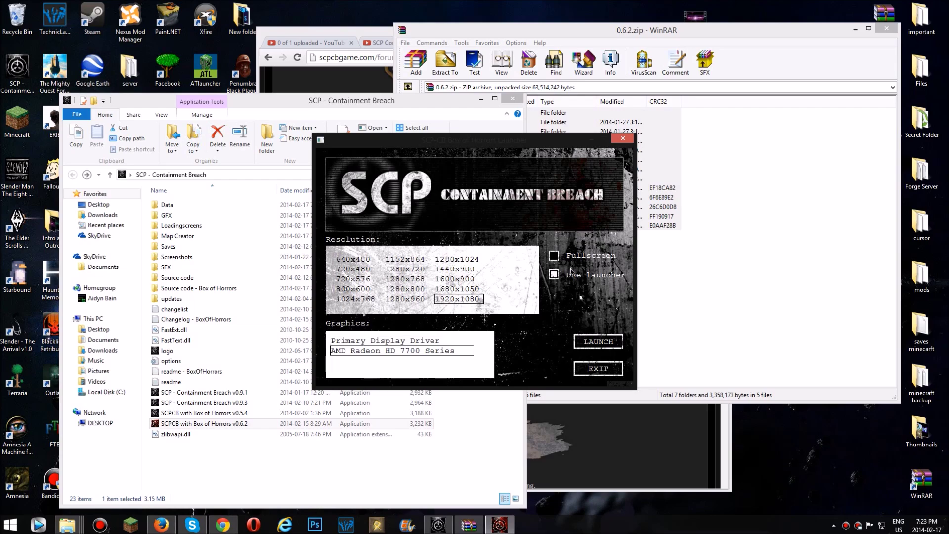
{"action": "left_click", "coordinate": [594, 340]}
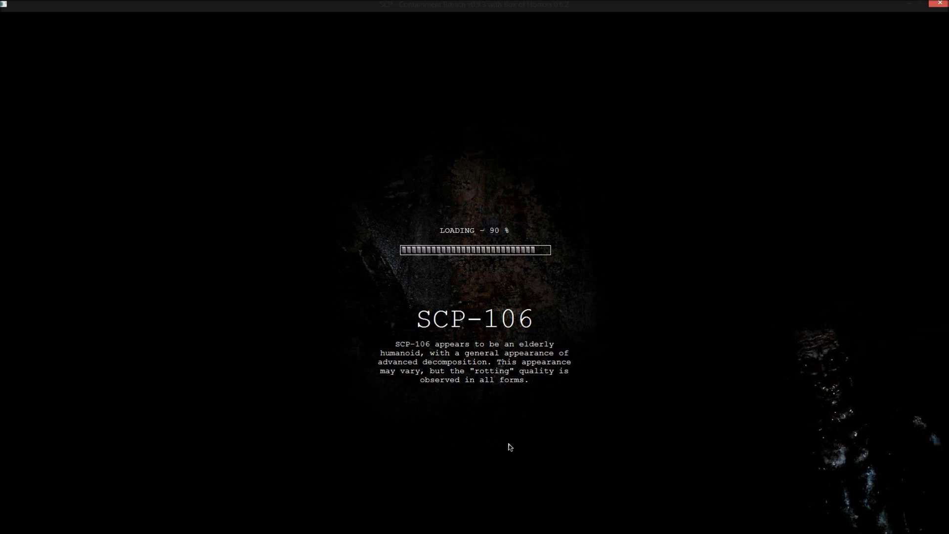
{"action": "left_click", "coordinate": [431, 426]}
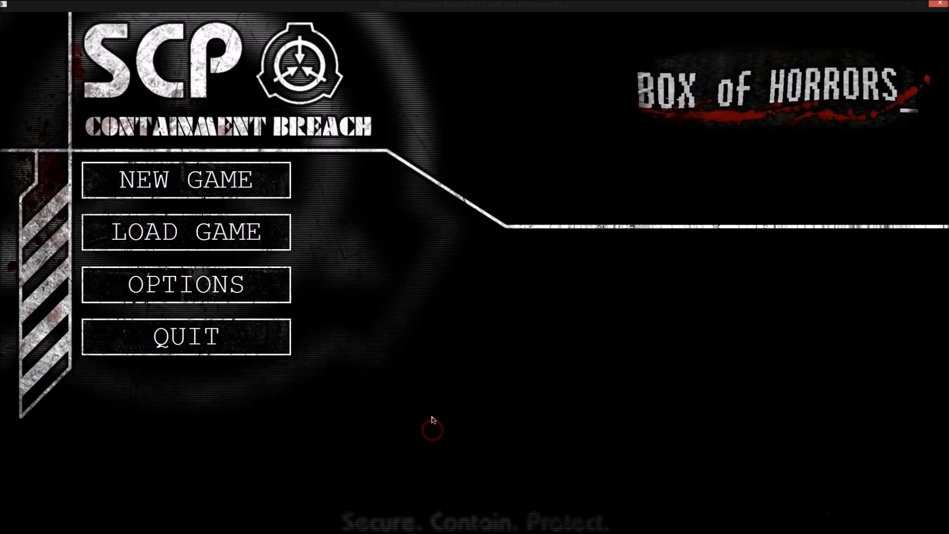
Step: Start a new game named mystic with the intro sequence disabled and EUCLID difficulty
{"action": "left_click", "coordinate": [173, 184]}
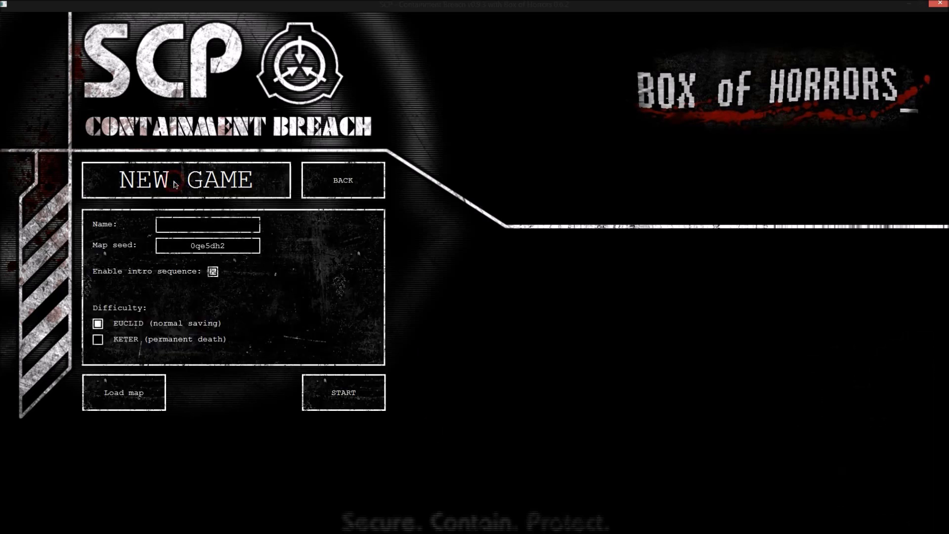
{"action": "left_click", "coordinate": [213, 227]}
{"action": "type", "text": "ystic"}
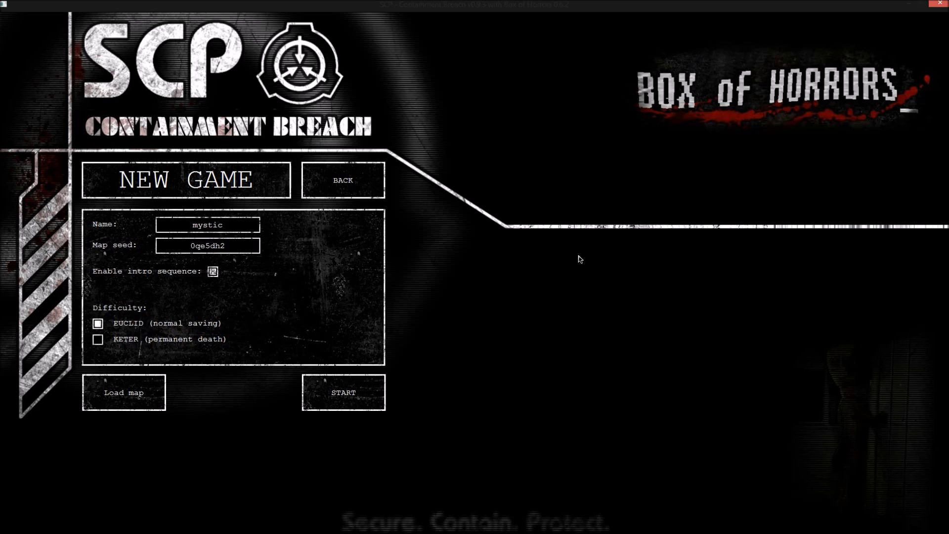
{"action": "type", "text": "p"}
{"action": "key", "text": "BackSpace"}
{"action": "left_click", "coordinate": [213, 272]}
{"action": "left_click", "coordinate": [320, 401]}
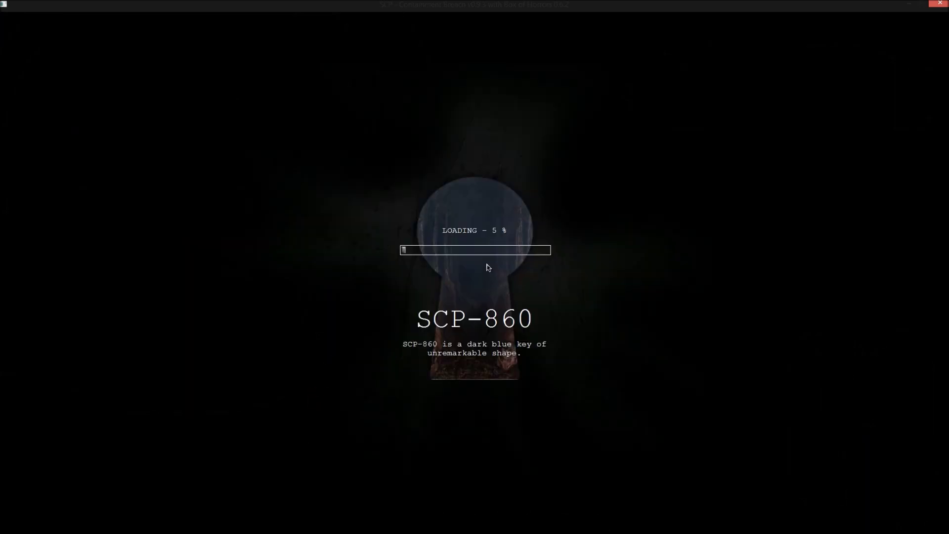